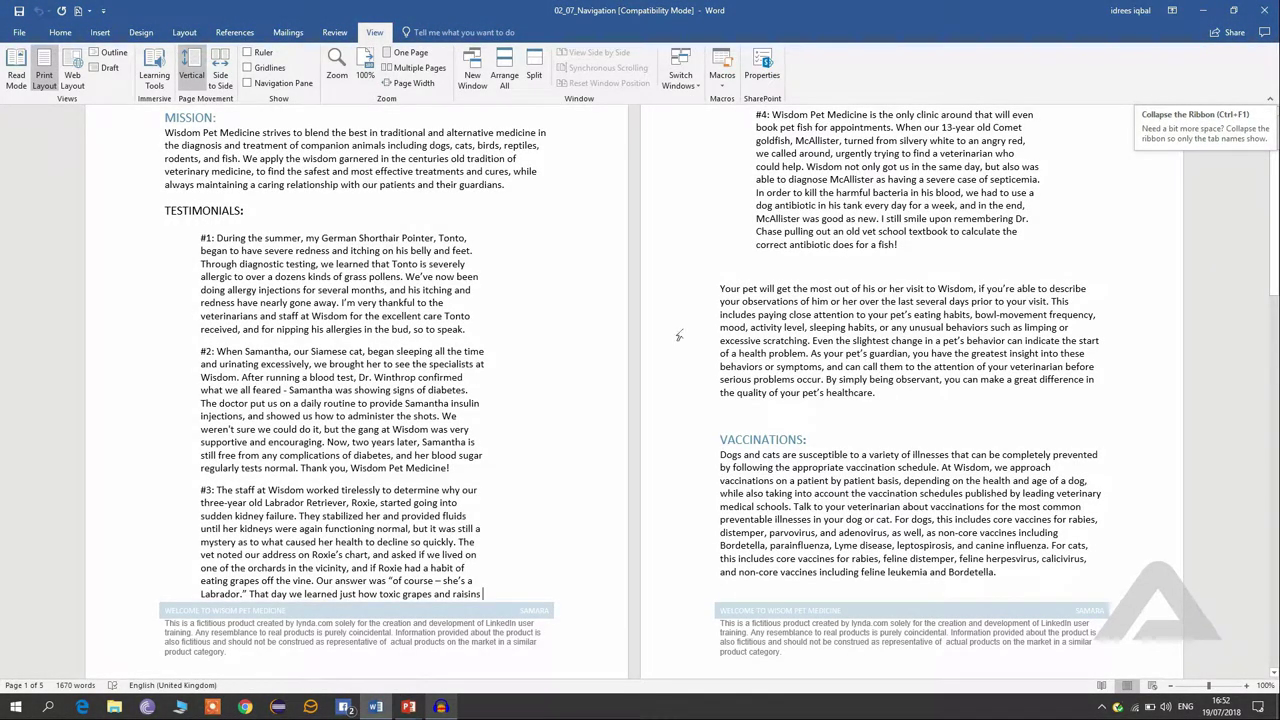
Step: Turn on the Navigation Pane, jump via TESTIMONIALS to CHECKUPS, and expand CHECKUPS' subheadings
scroll(598, 343, "up", 3)
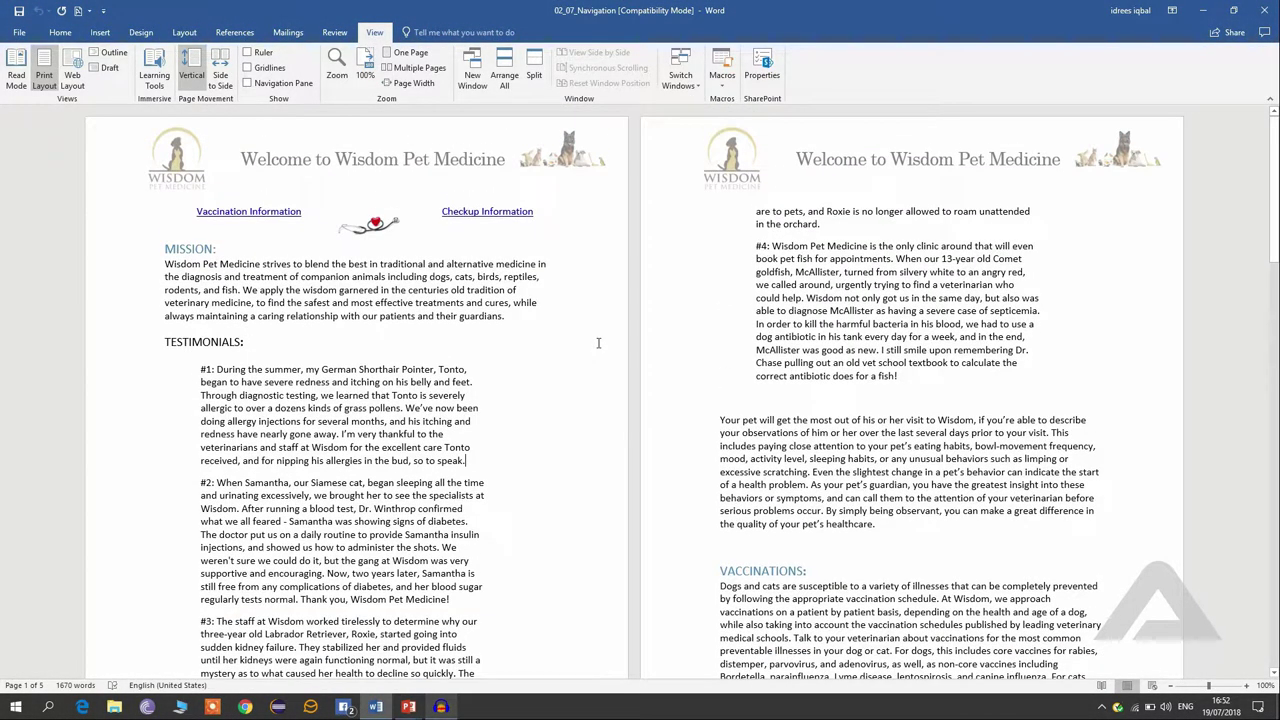
mouse_move(278, 83)
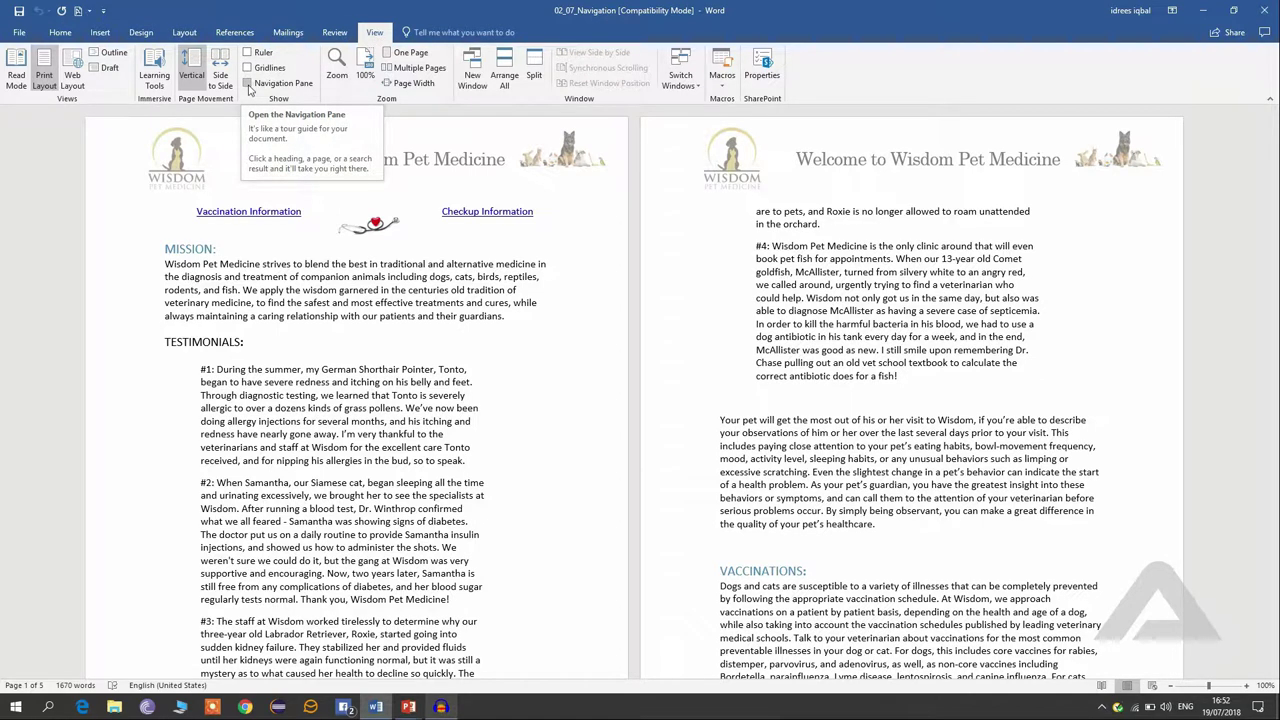
left_click(248, 84)
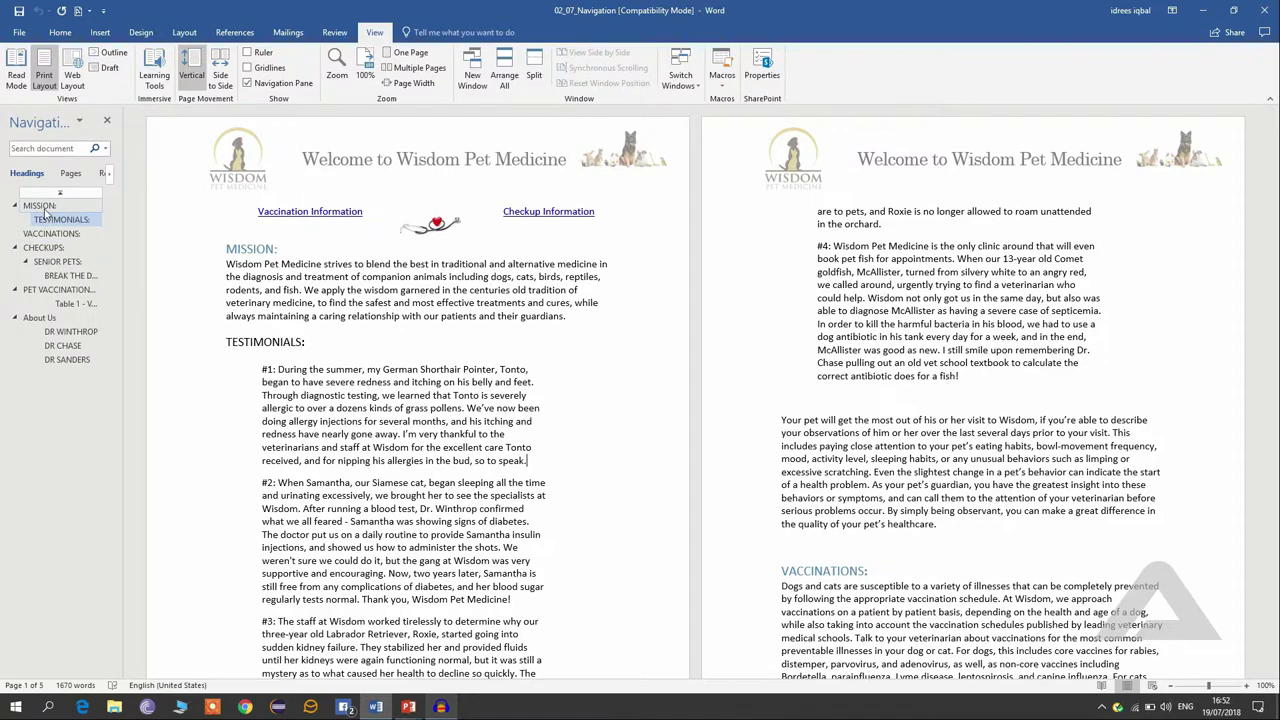
left_click(45, 207)
left_click(50, 220)
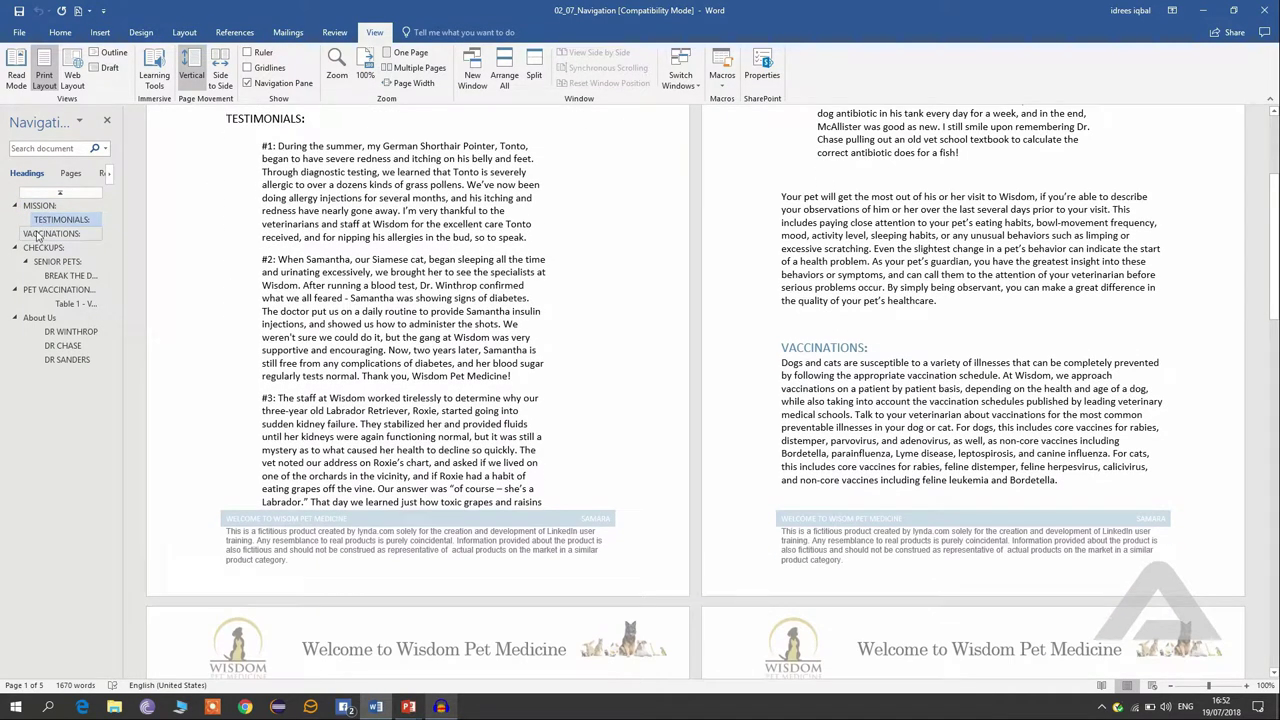
left_click(40, 234)
left_click(42, 247)
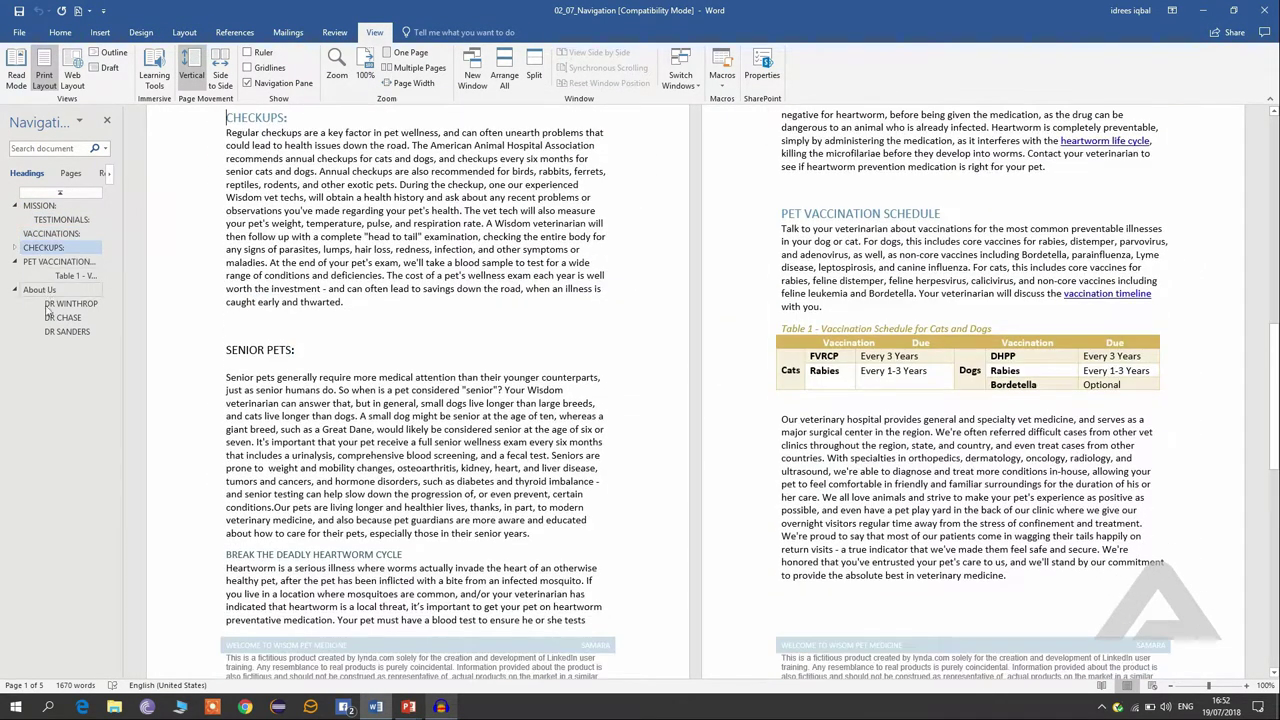
left_click(14, 247)
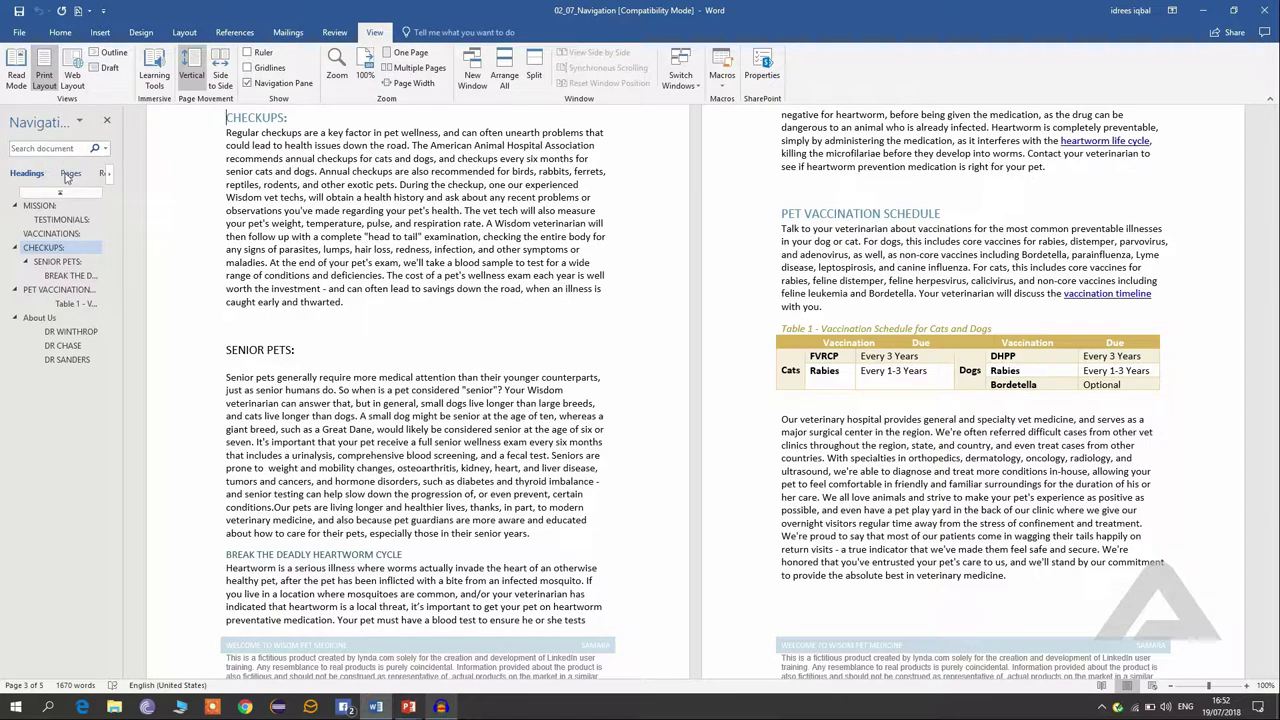
Step: Switch the Navigation Pane to page thumbnails and jump to page 4, then page 5 (About Us)
left_click(68, 175)
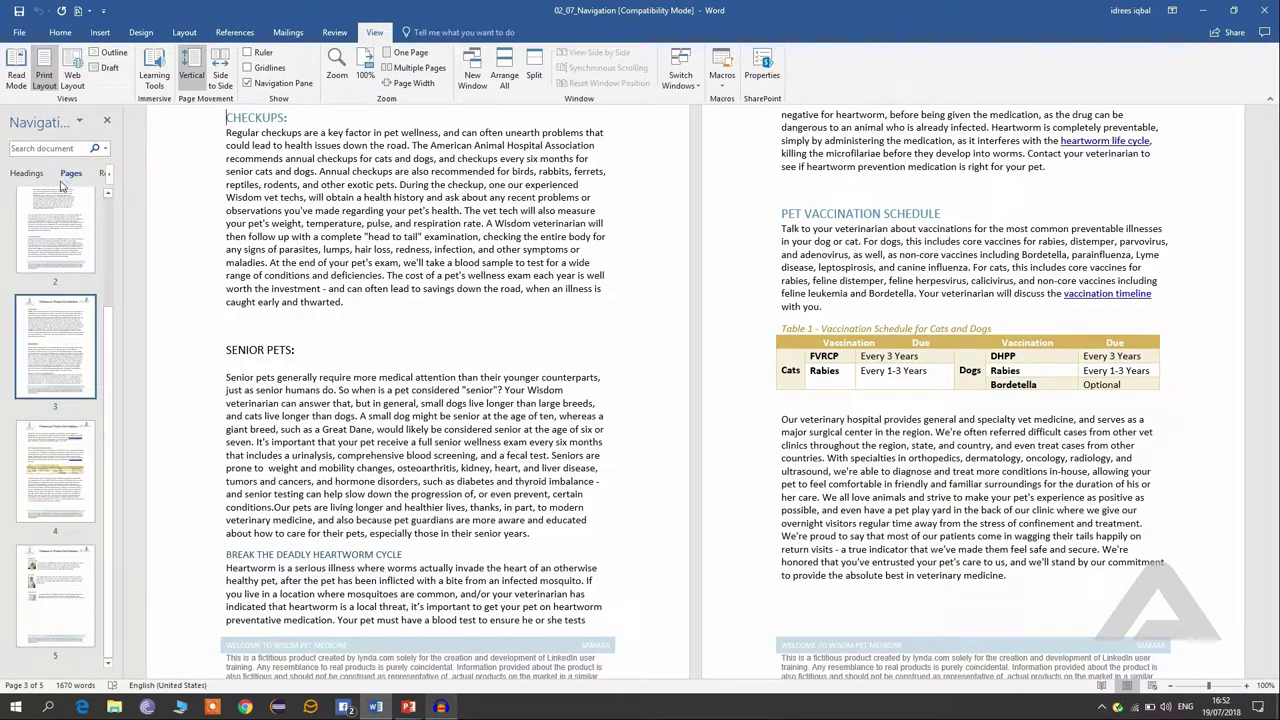
scroll(41, 365, "up", 2)
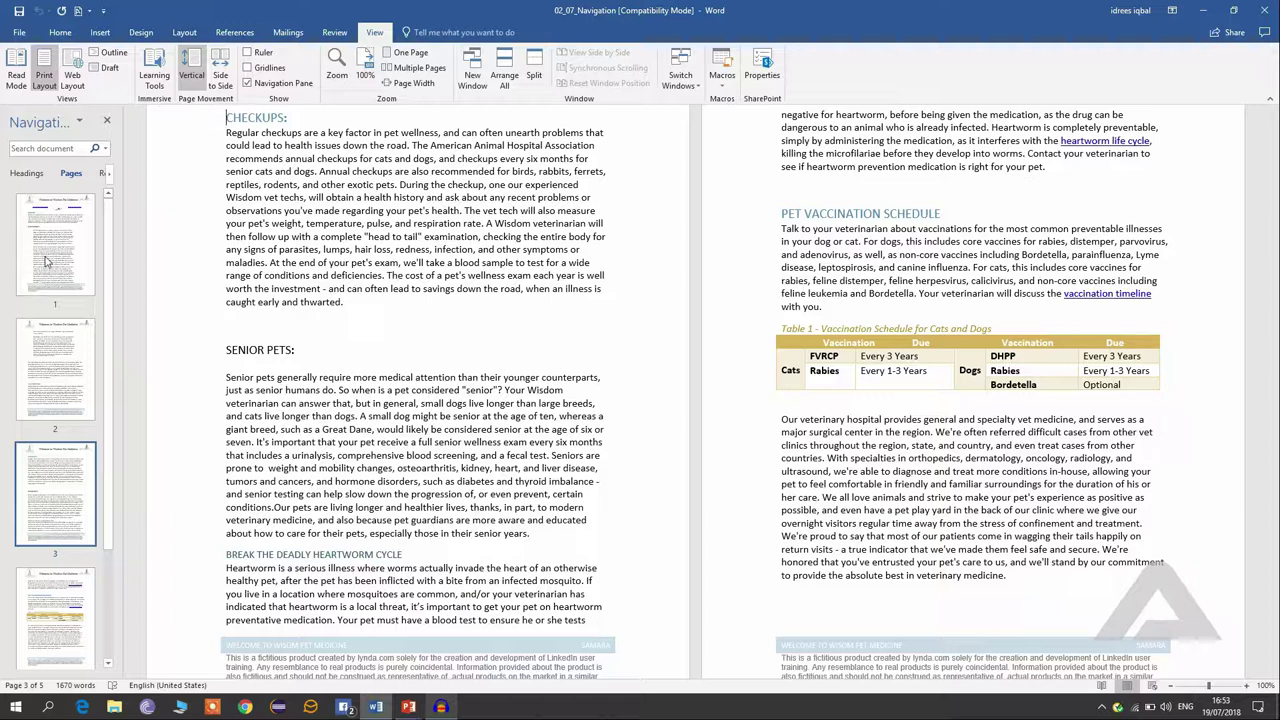
scroll(45, 262, "down", 2)
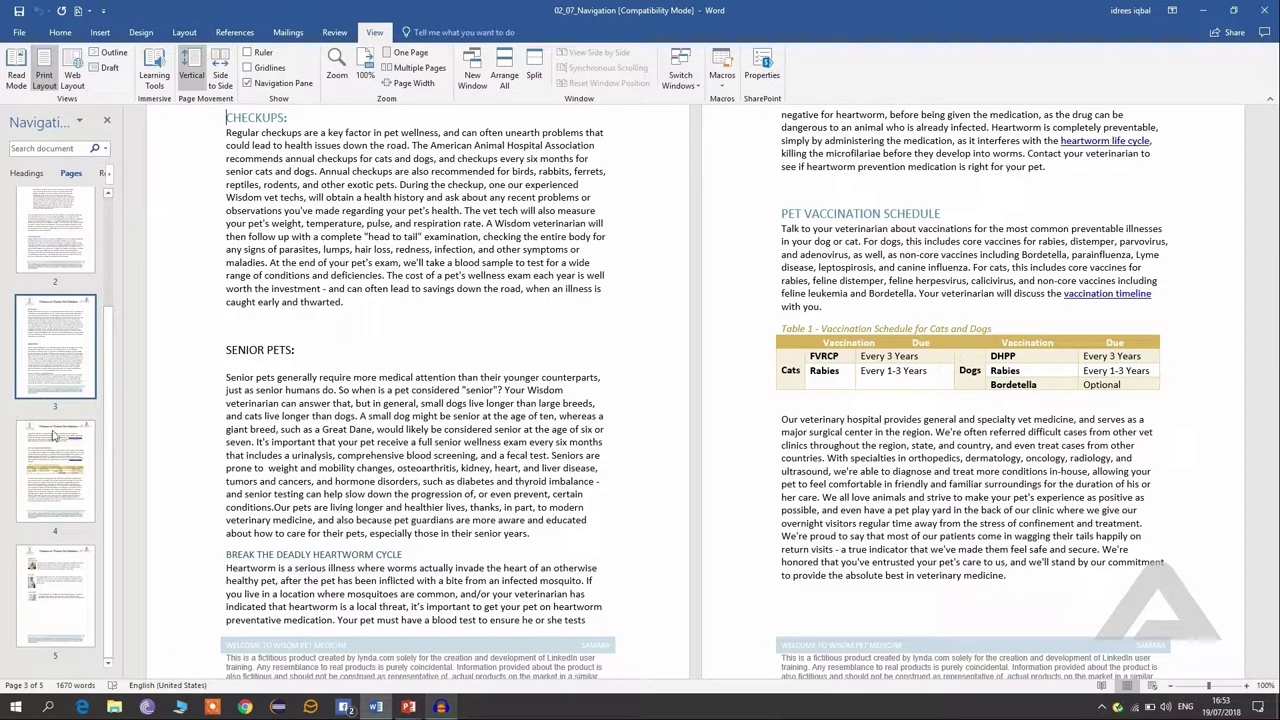
scroll(57, 425, "up", 2)
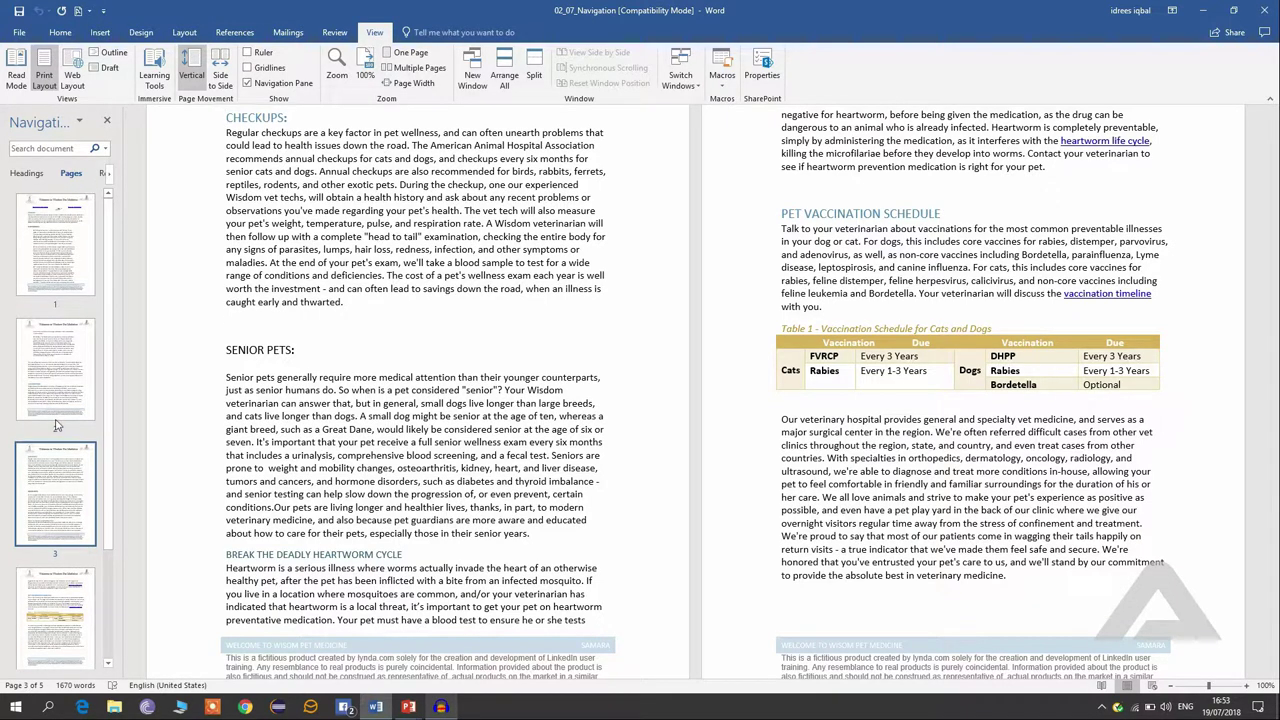
scroll(53, 316, "down", 2)
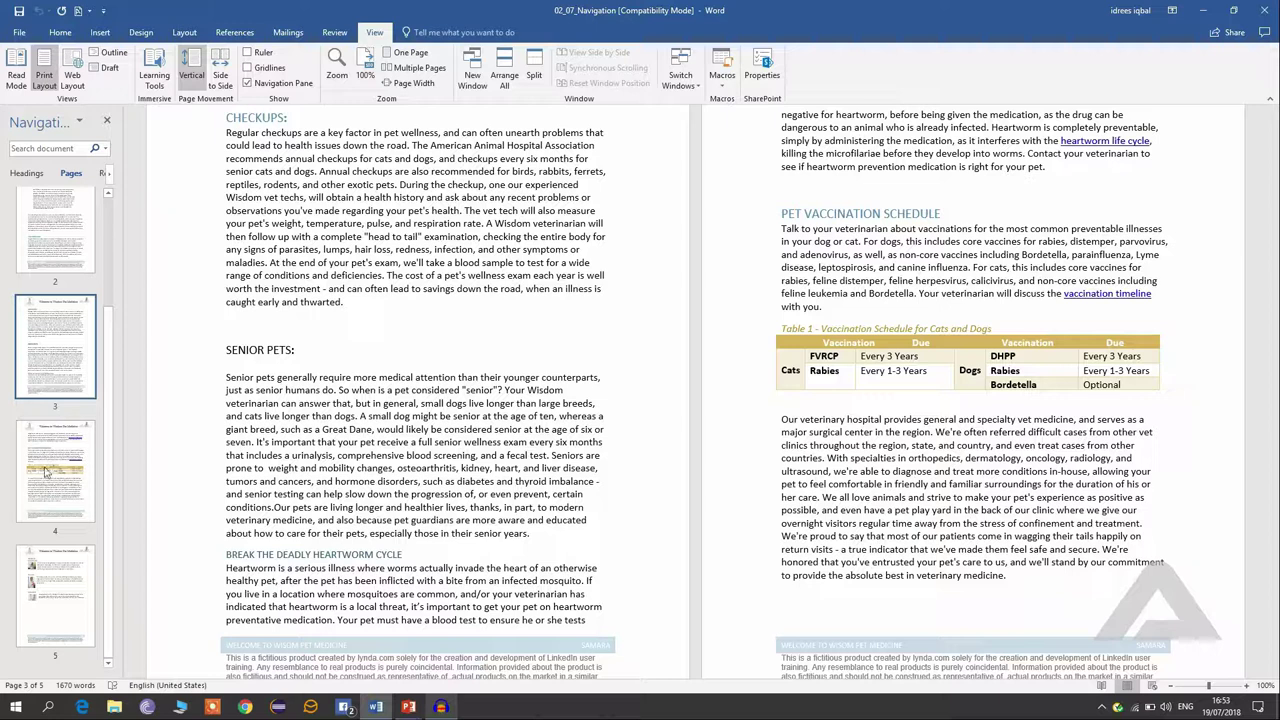
mouse_move(55, 470)
left_click(44, 478)
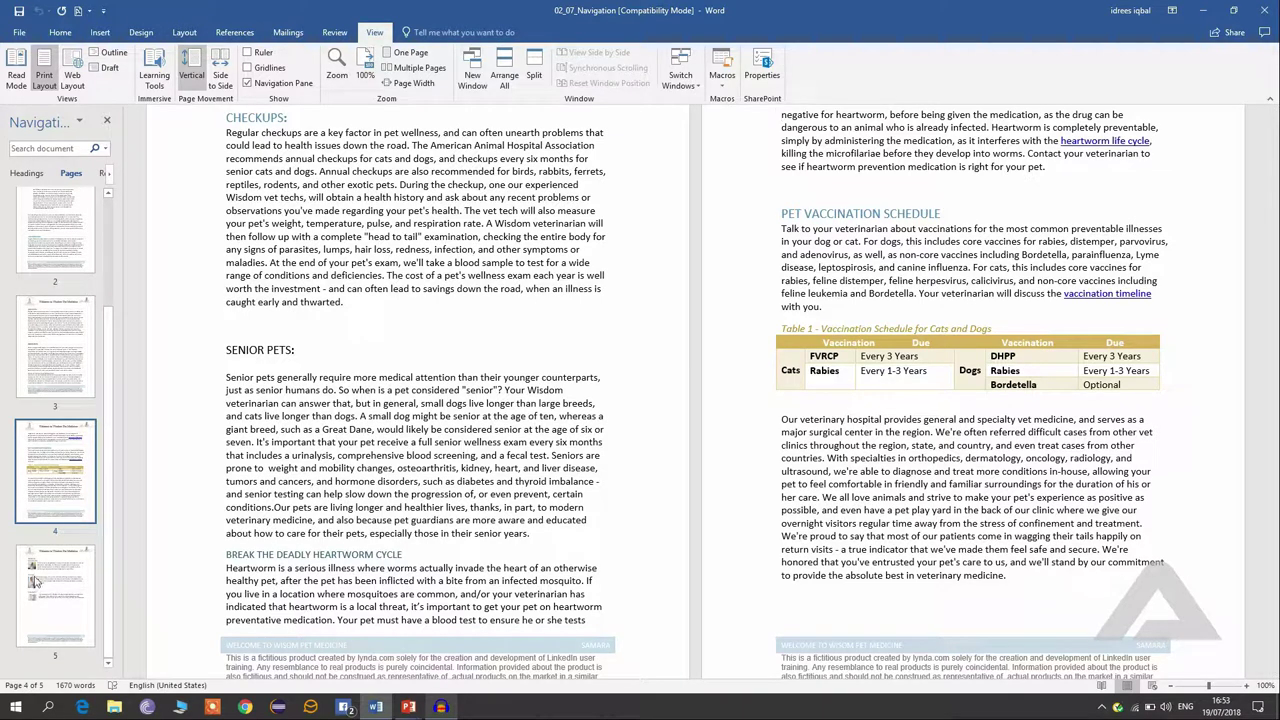
left_click(35, 581)
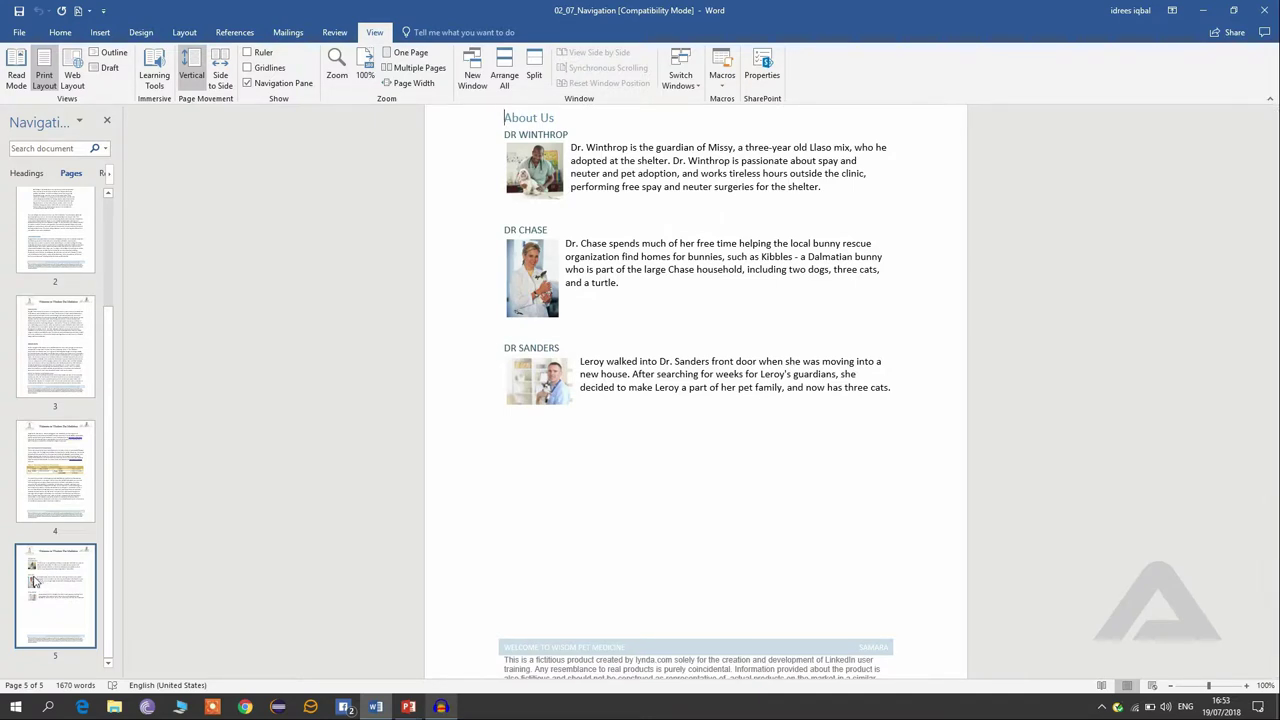
scroll(33, 580, "up", 3)
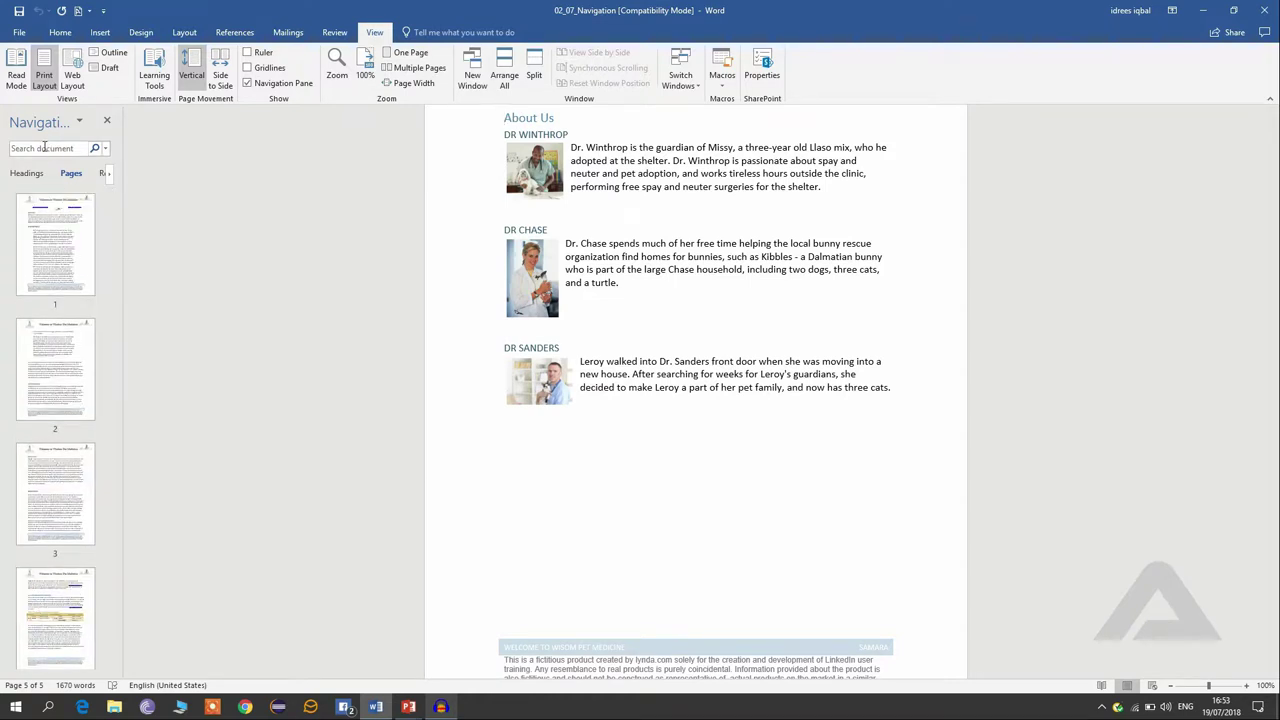
Step: Search the document for 'summer', finding its one match, then open the search options menu
left_click(44, 147)
type("mer")
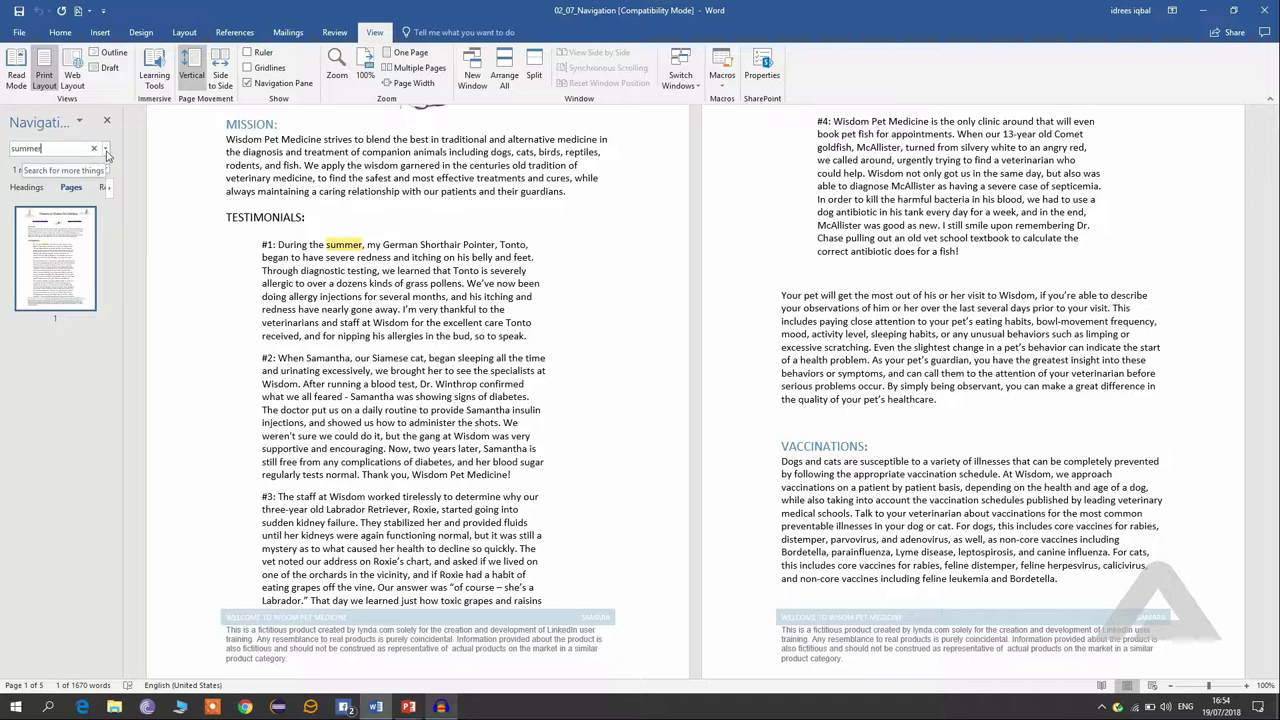
left_click(106, 150)
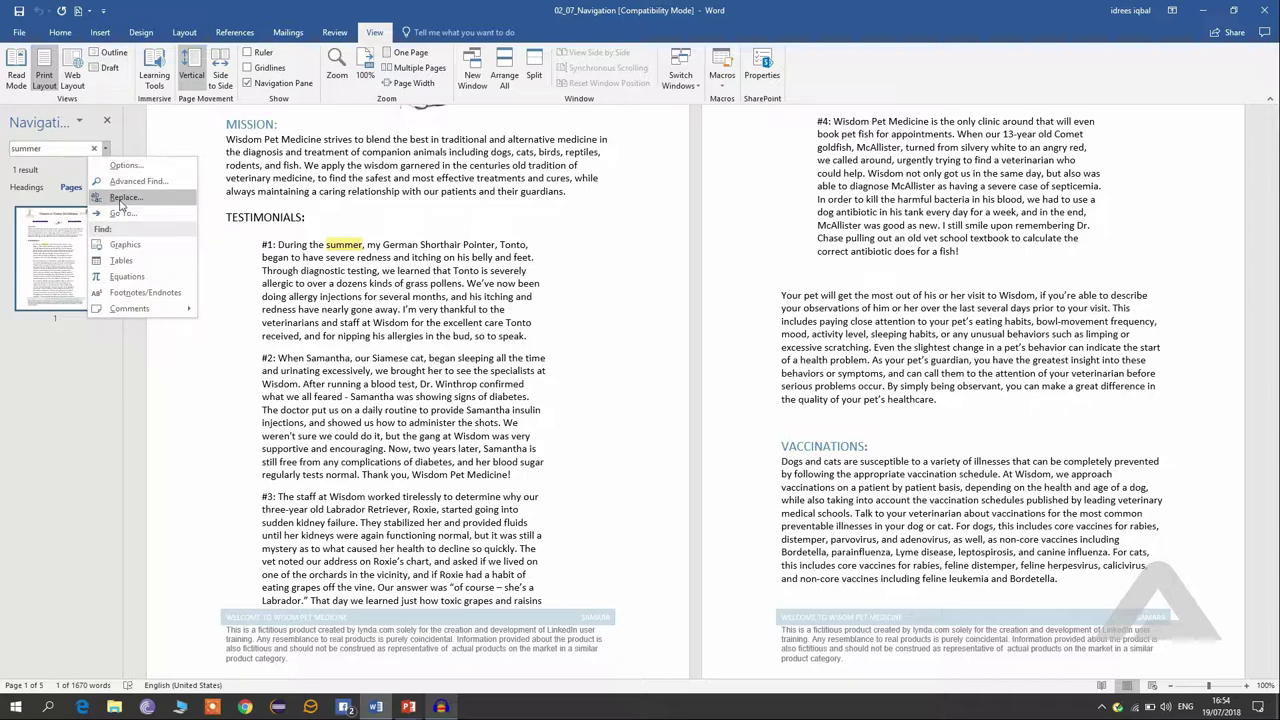
Step: Replace all occurrences of 'summer' with 'winter' and acknowledge the one-replacement message
left_click(124, 197)
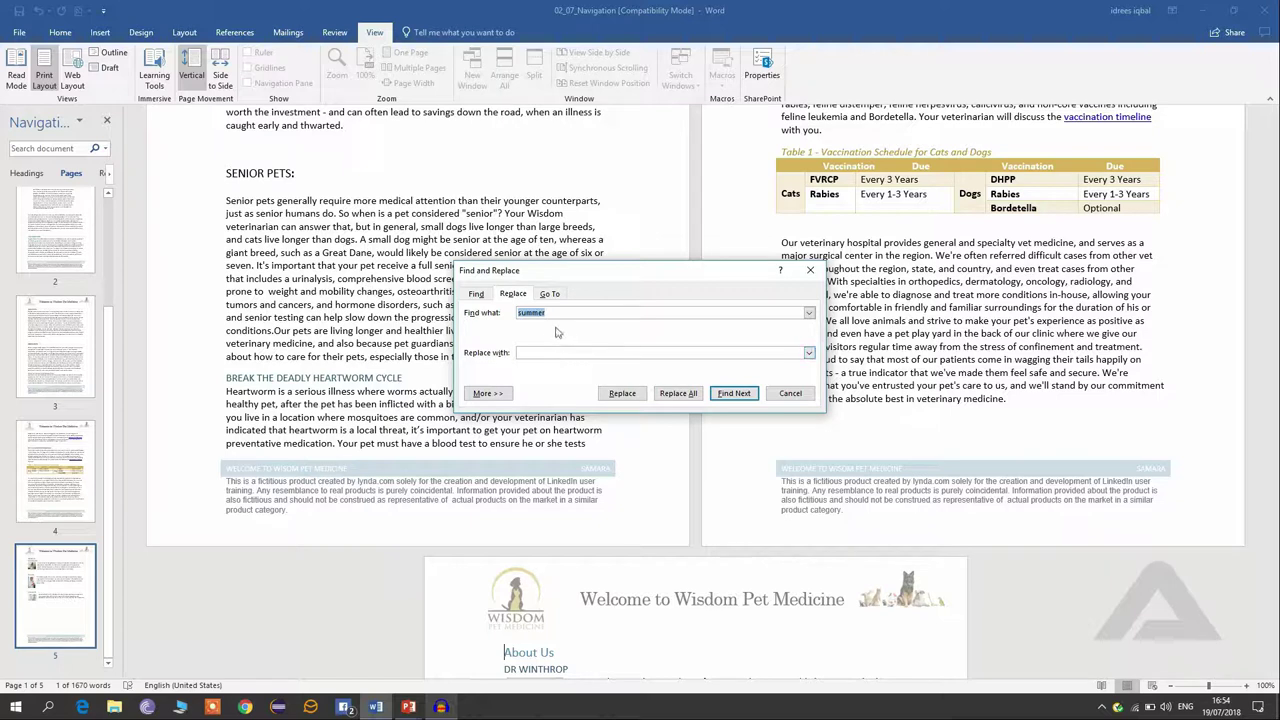
left_click(559, 312)
left_click(555, 353)
type("winter")
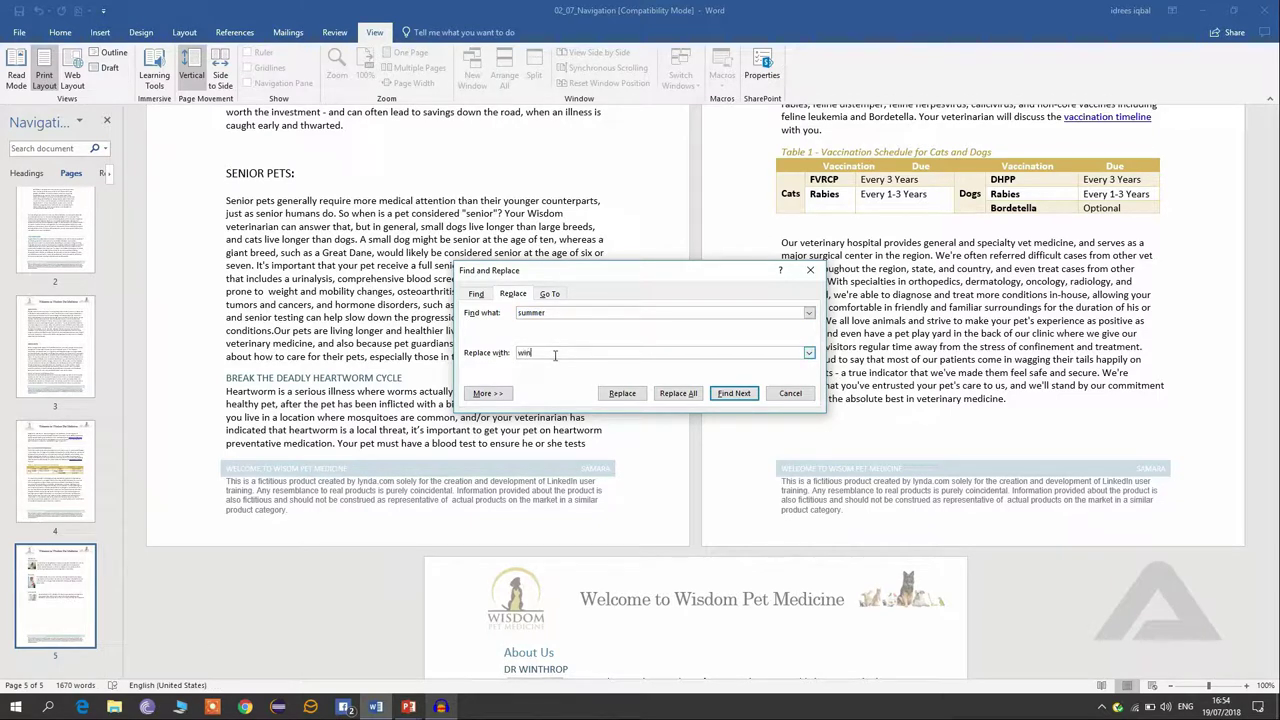
left_click(686, 394)
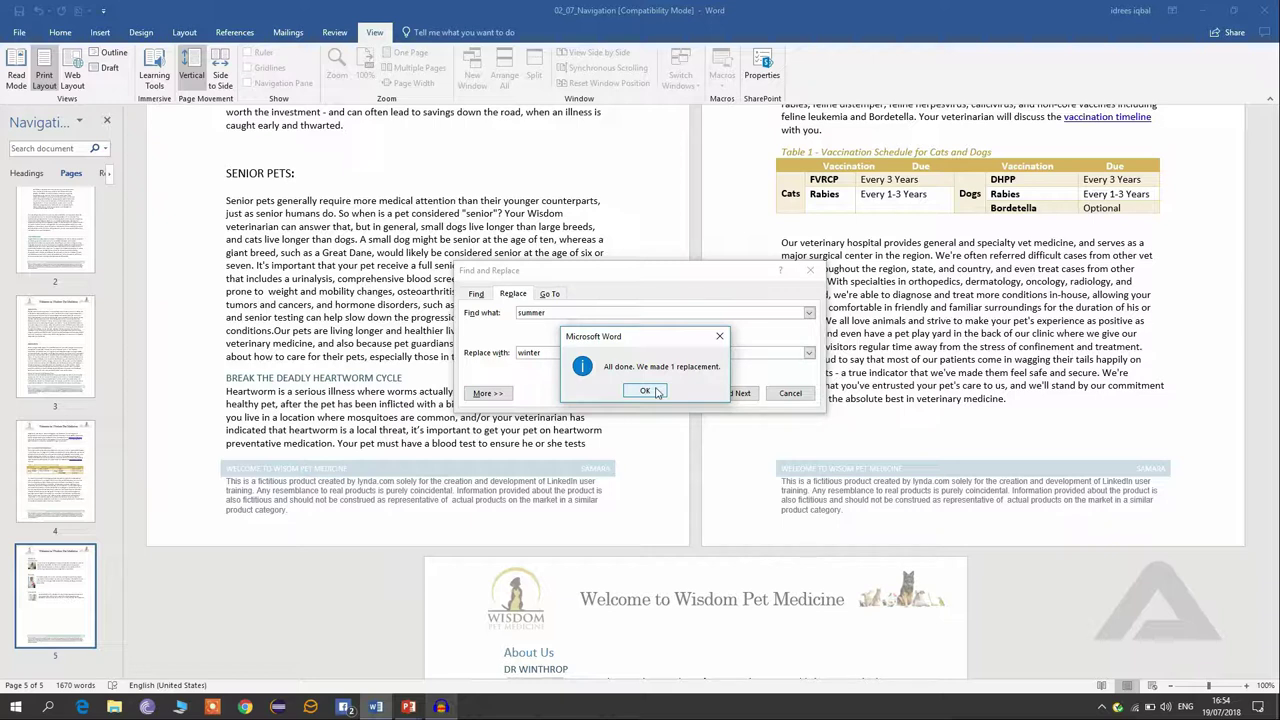
left_click(645, 391)
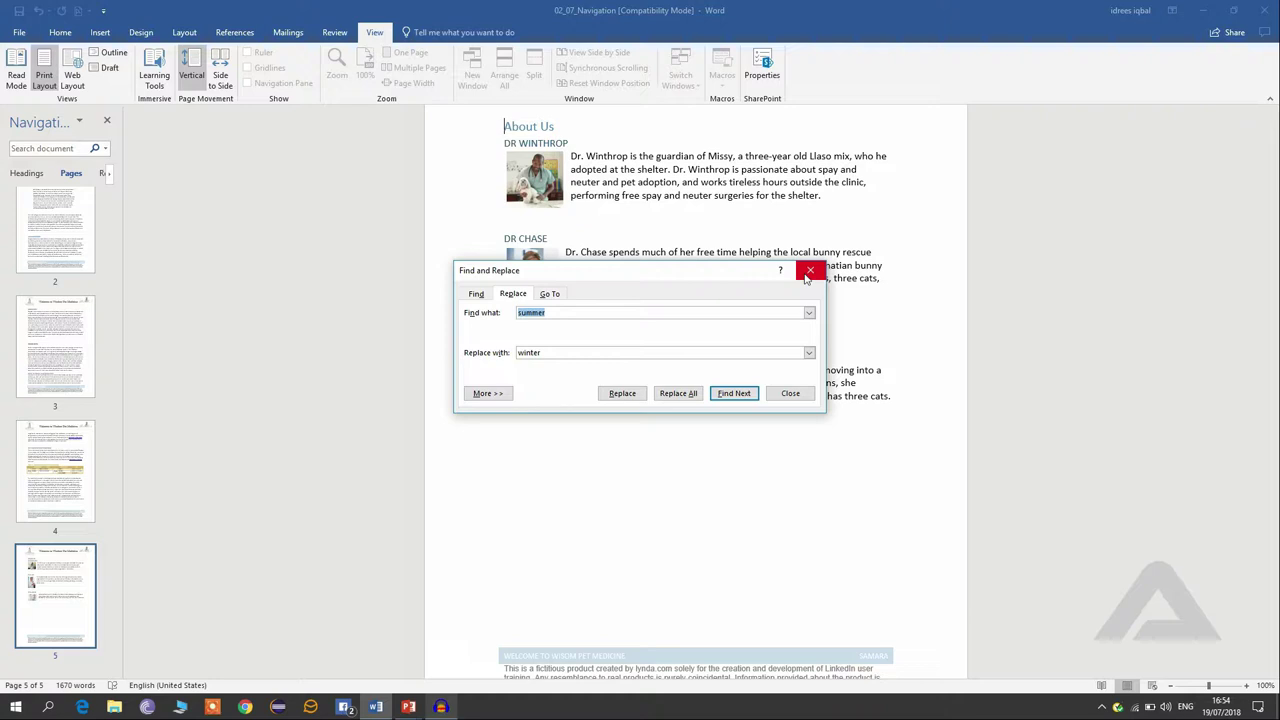
Step: Close Find and Replace and scroll up to the first testimonial reading 'During the winter'
left_click(809, 271)
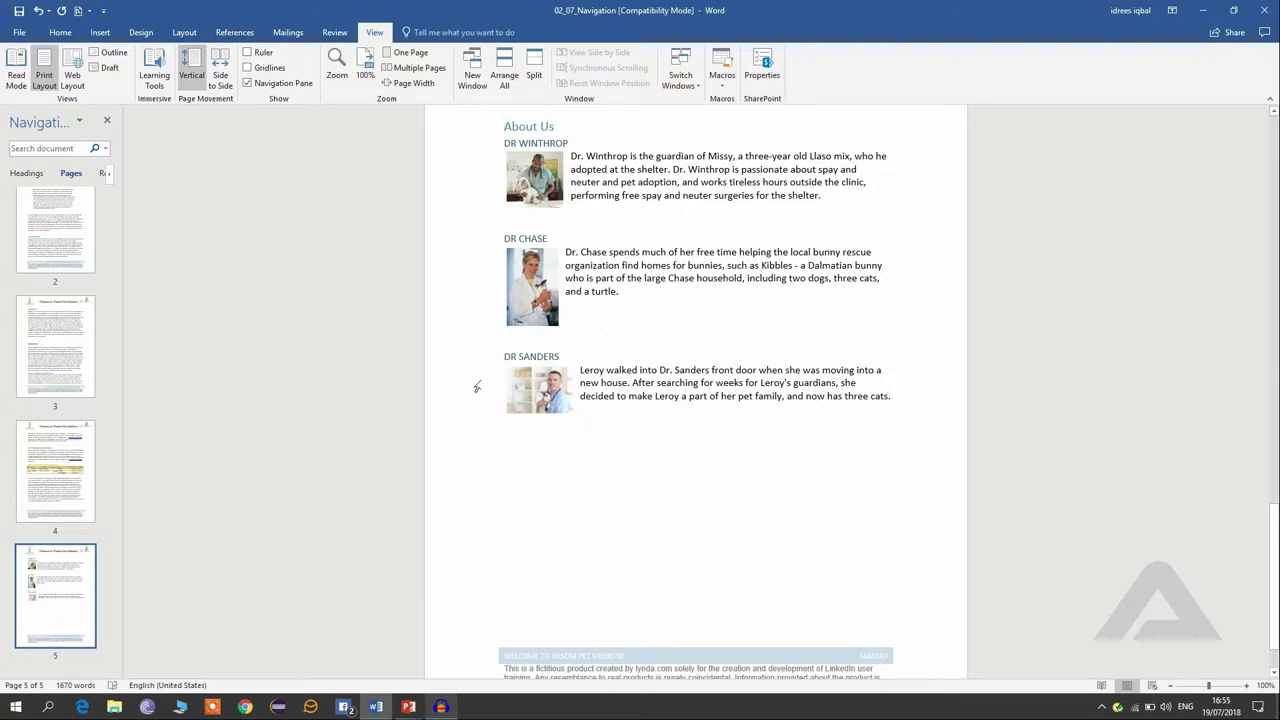
scroll(477, 387, "up", 5)
scroll(477, 387, "up", 5)
scroll(477, 387, "up", 5)
scroll(477, 387, "up", 5)
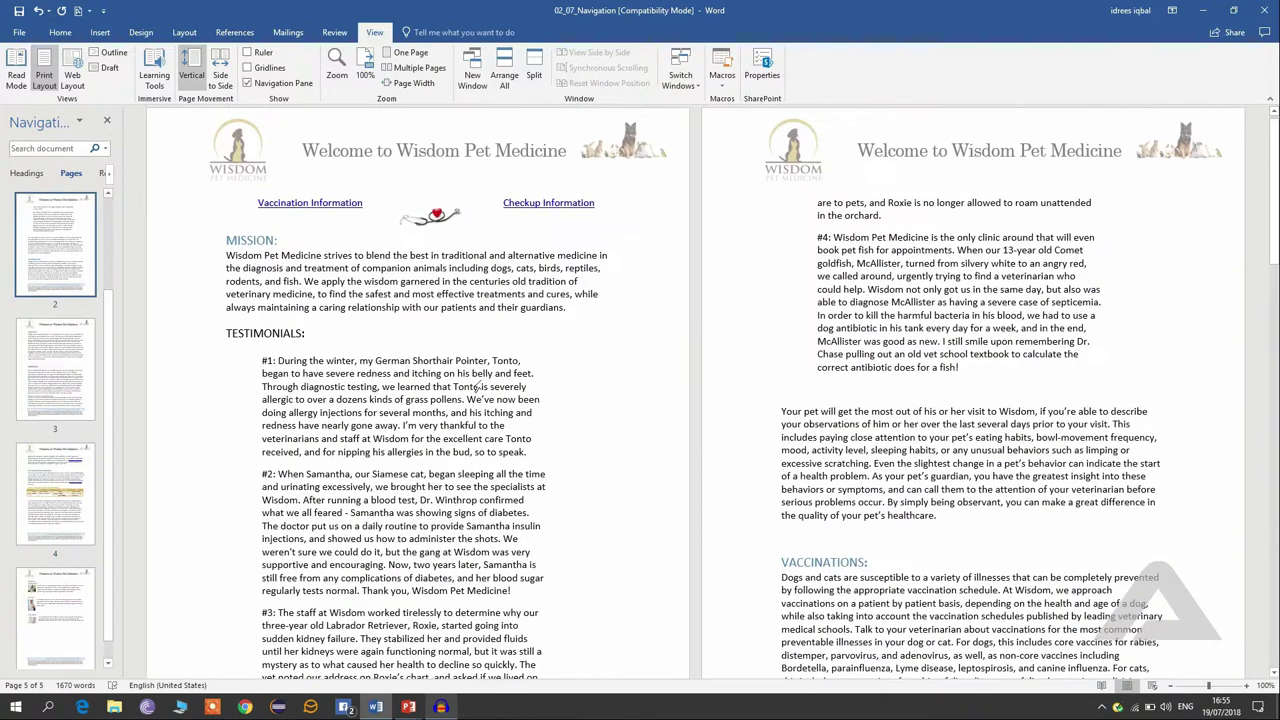